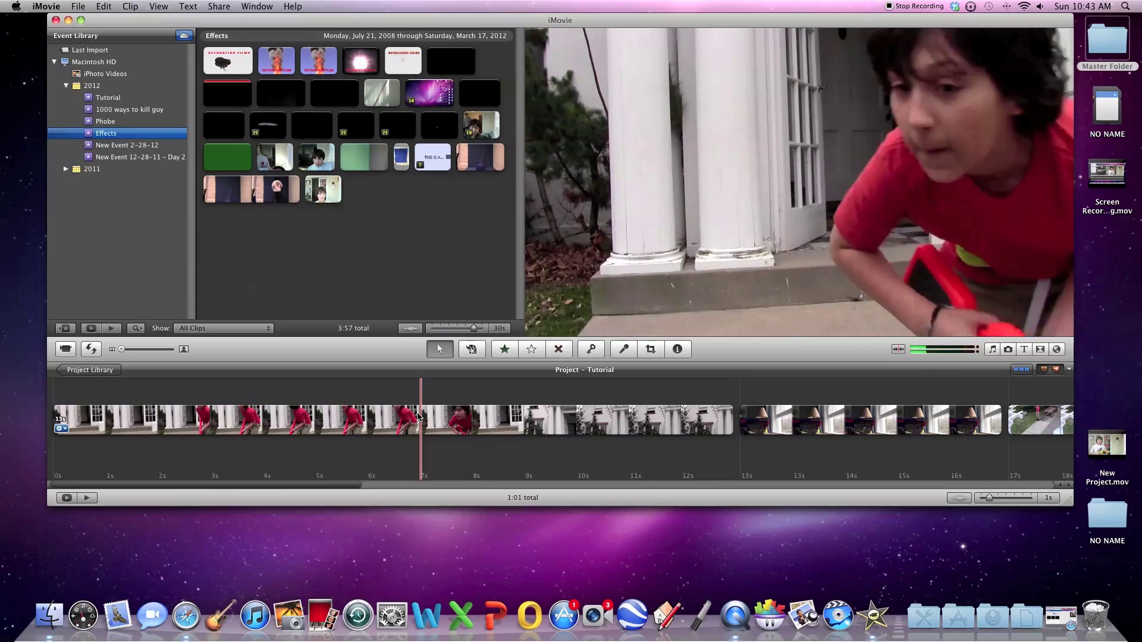
In iMovie preferences, toggle the advanced tools option off and back on, then close preferences.
left_click(74, 7)
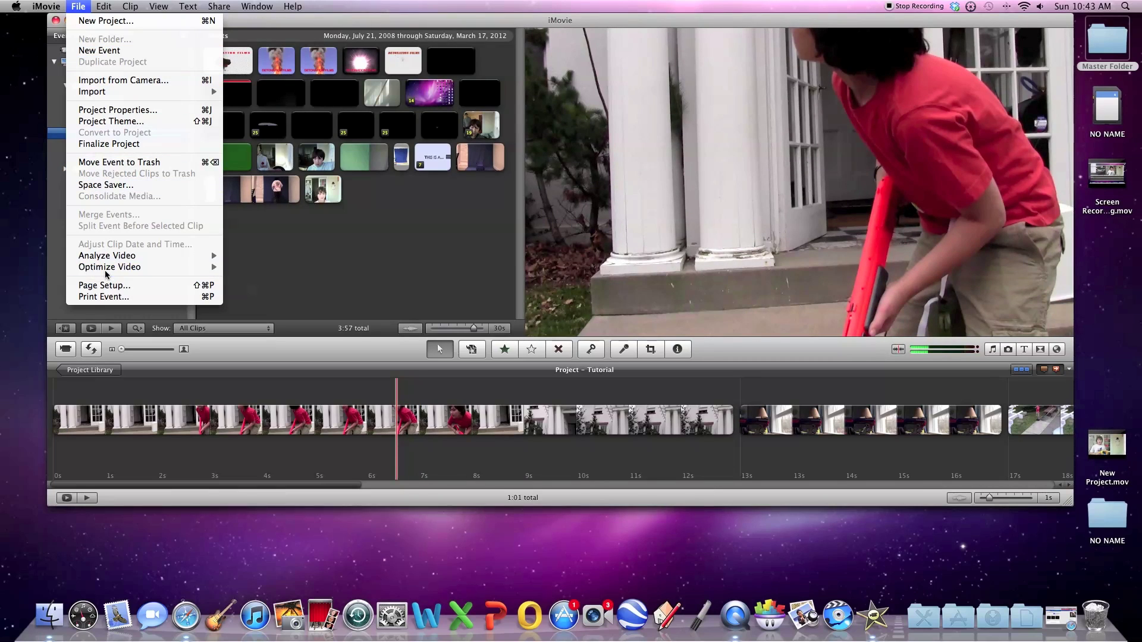
mouse_move(46, 6)
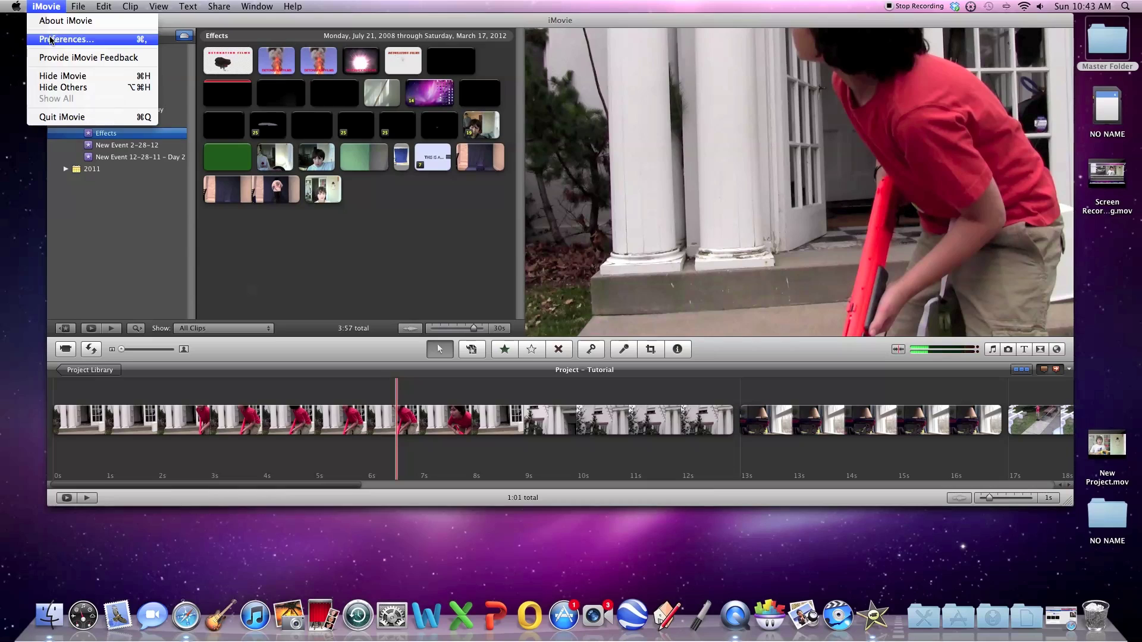
left_click(52, 41)
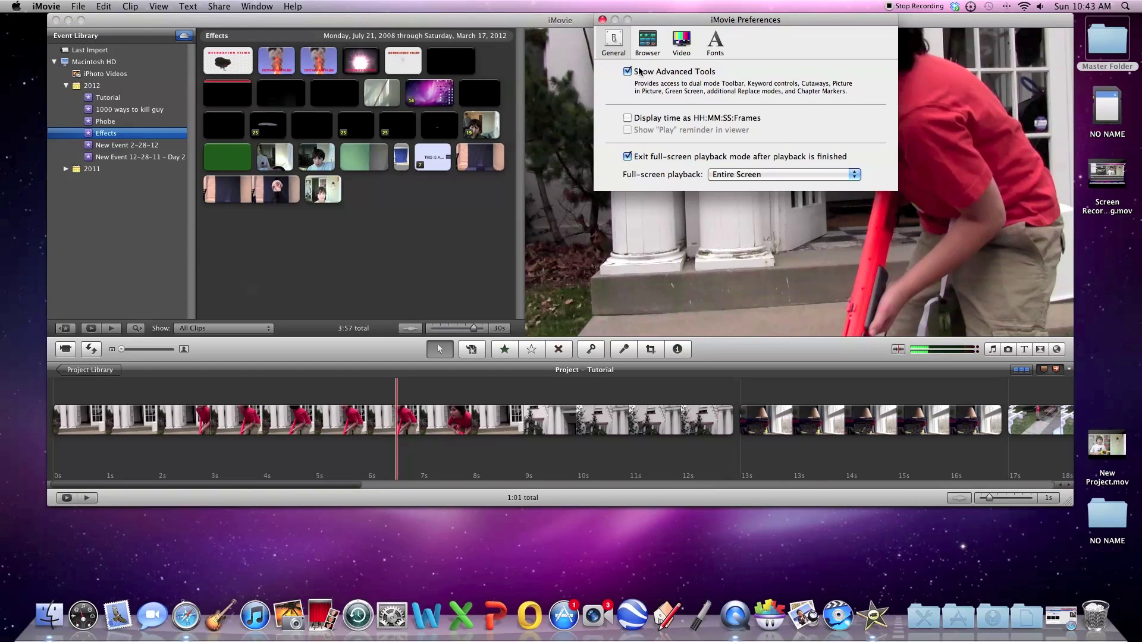
left_click(639, 70)
left_click(640, 71)
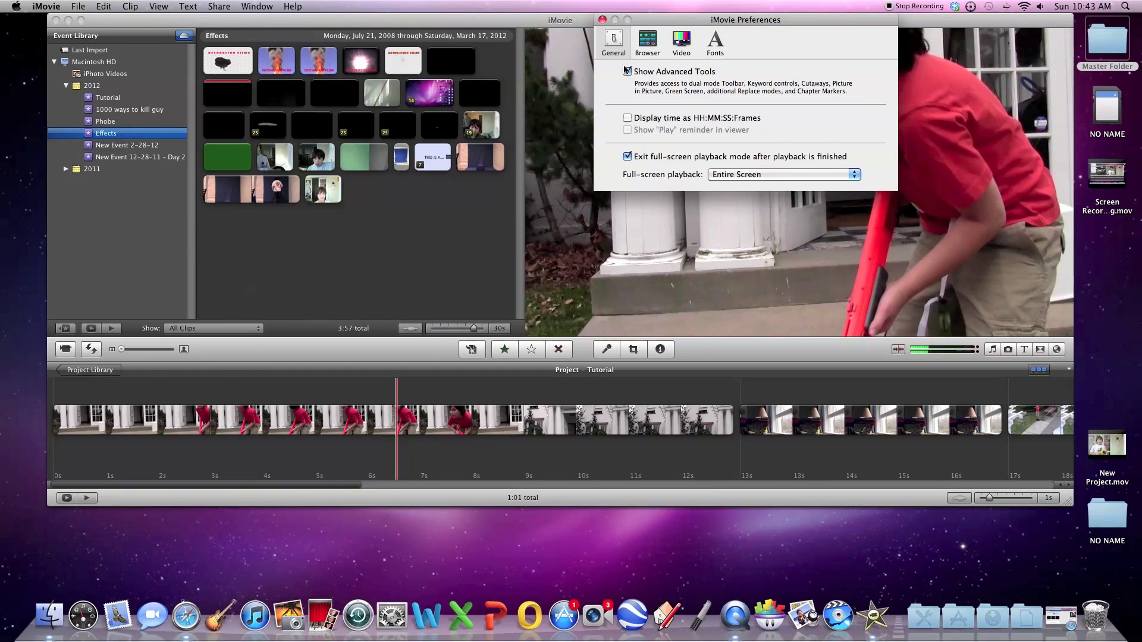
left_click(602, 20)
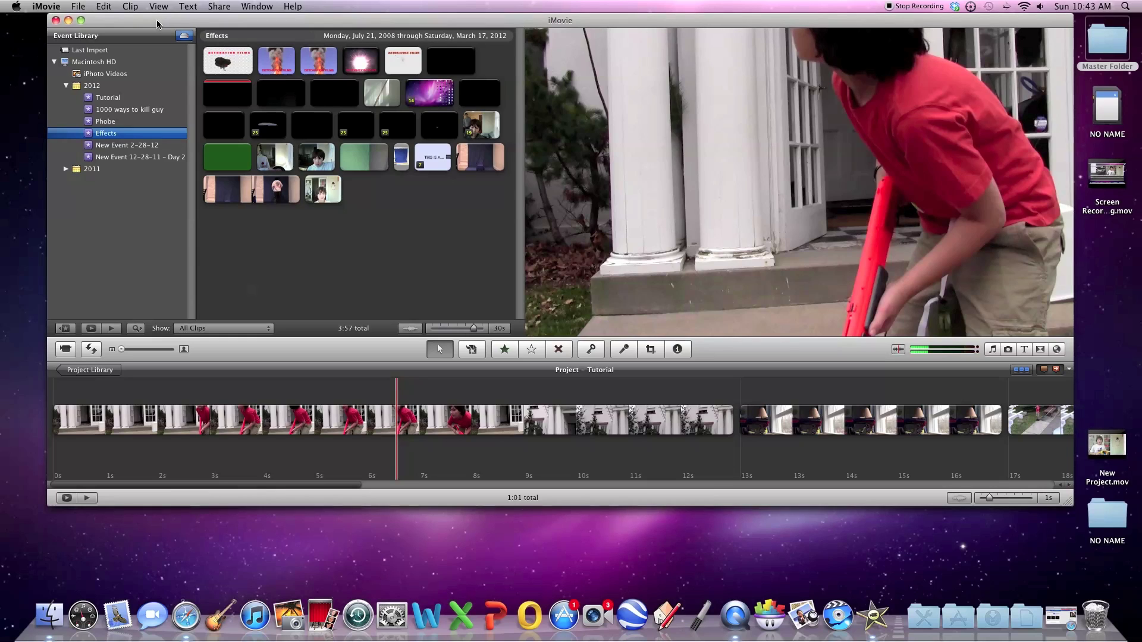
Start a movie import, toggle video optimization on and off, then cancel the import.
left_click(63, 7)
mouse_move(76, 7)
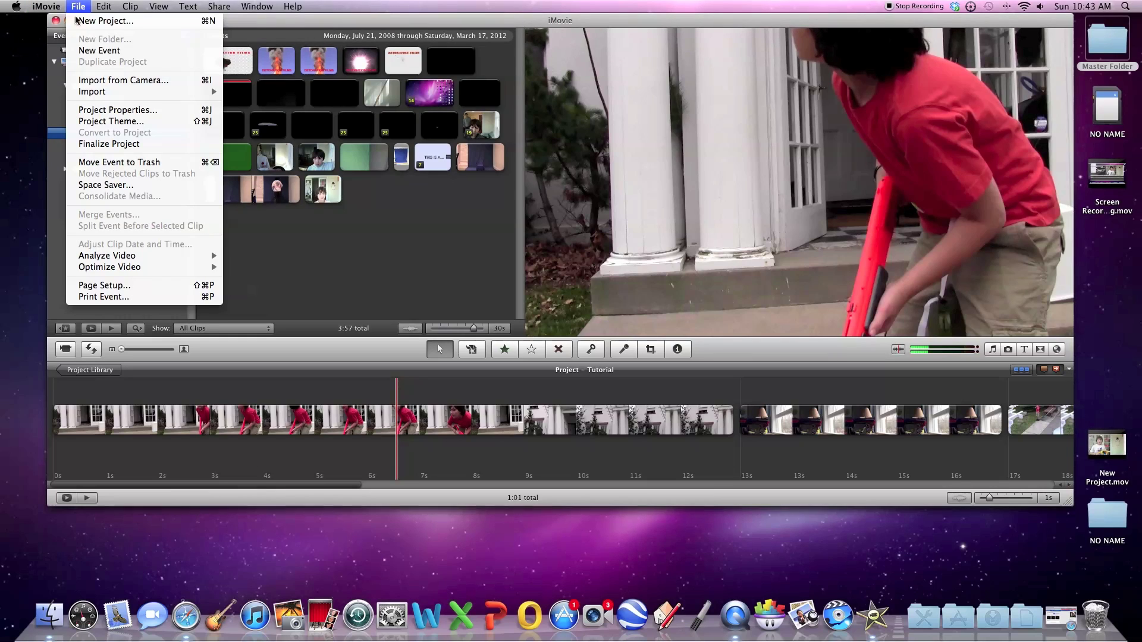
mouse_move(95, 91)
left_click(244, 91)
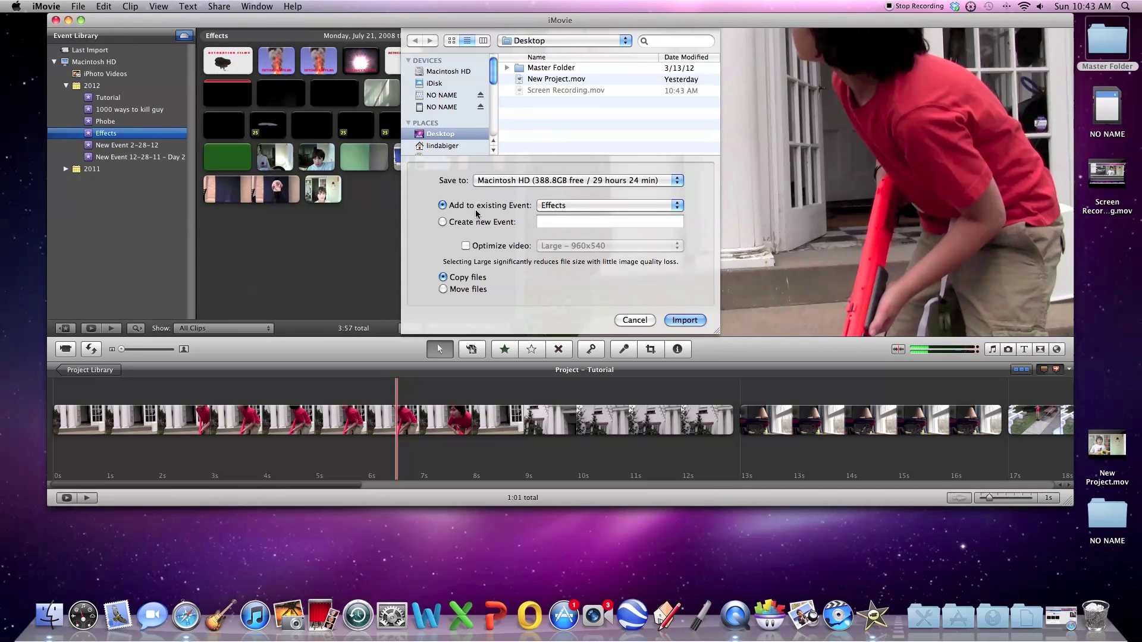
left_click(466, 246)
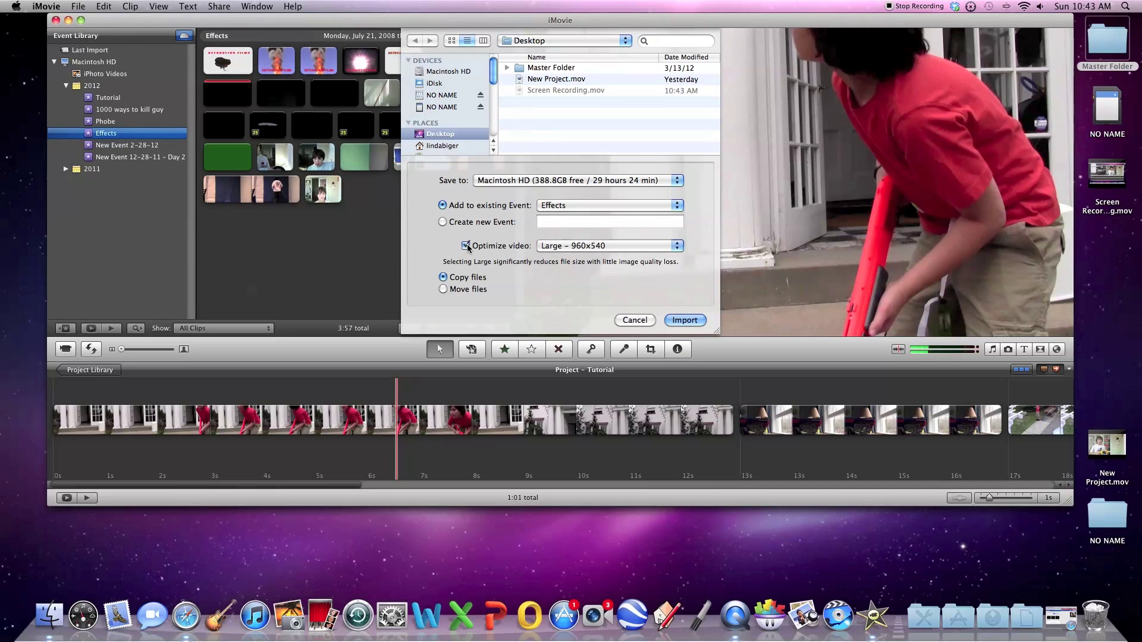
left_click(466, 246)
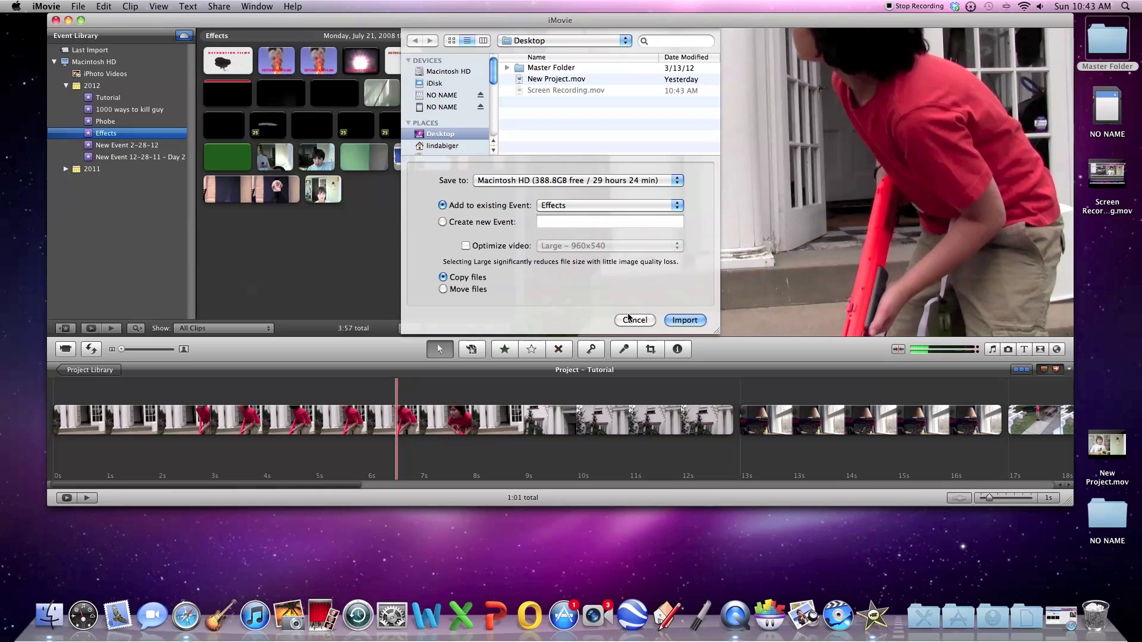
left_click(629, 320)
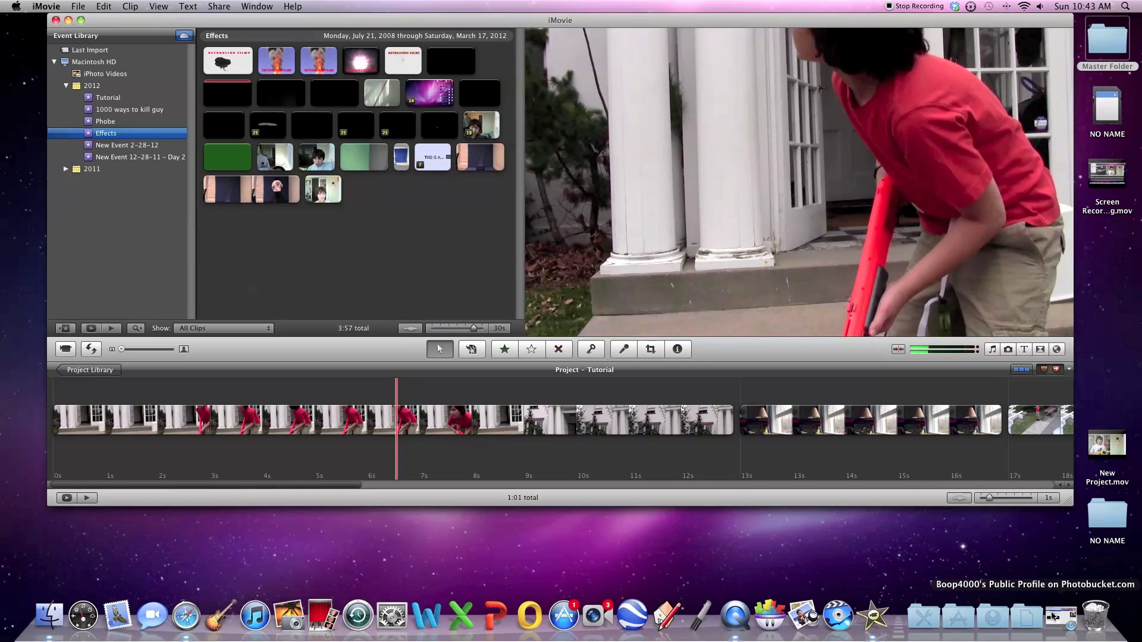
In Photobucket, open the most recently uploaded fire-effect video and its download options, then close Safari.
left_click(1053, 618)
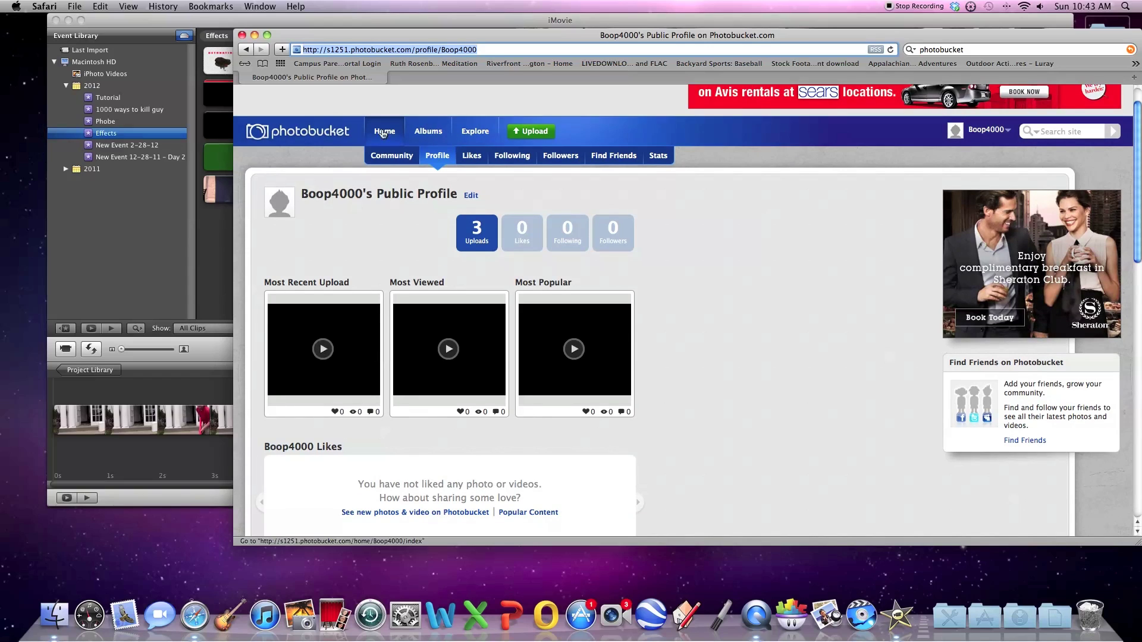
left_click_drag(486, 50, 298, 50)
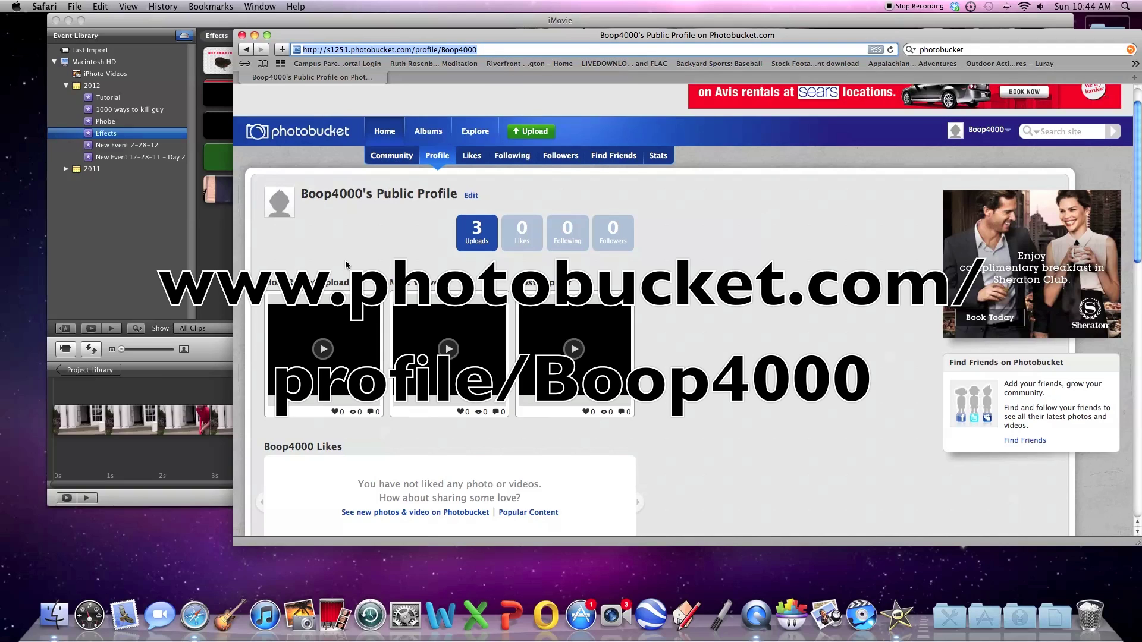
scroll(316, 306, "down", 2)
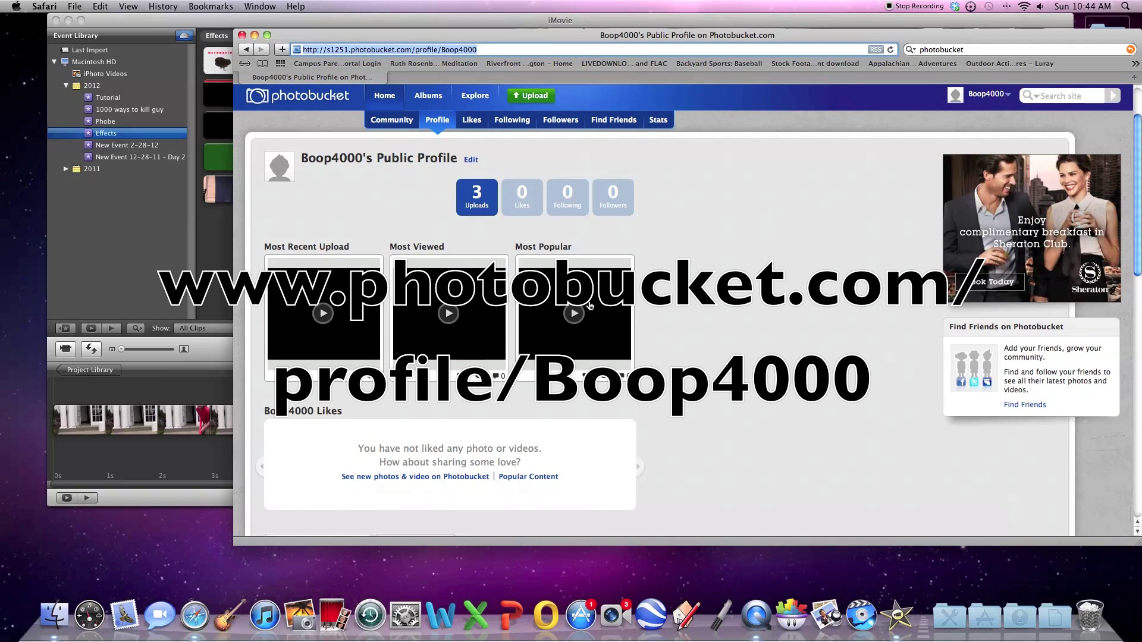
left_click(321, 314)
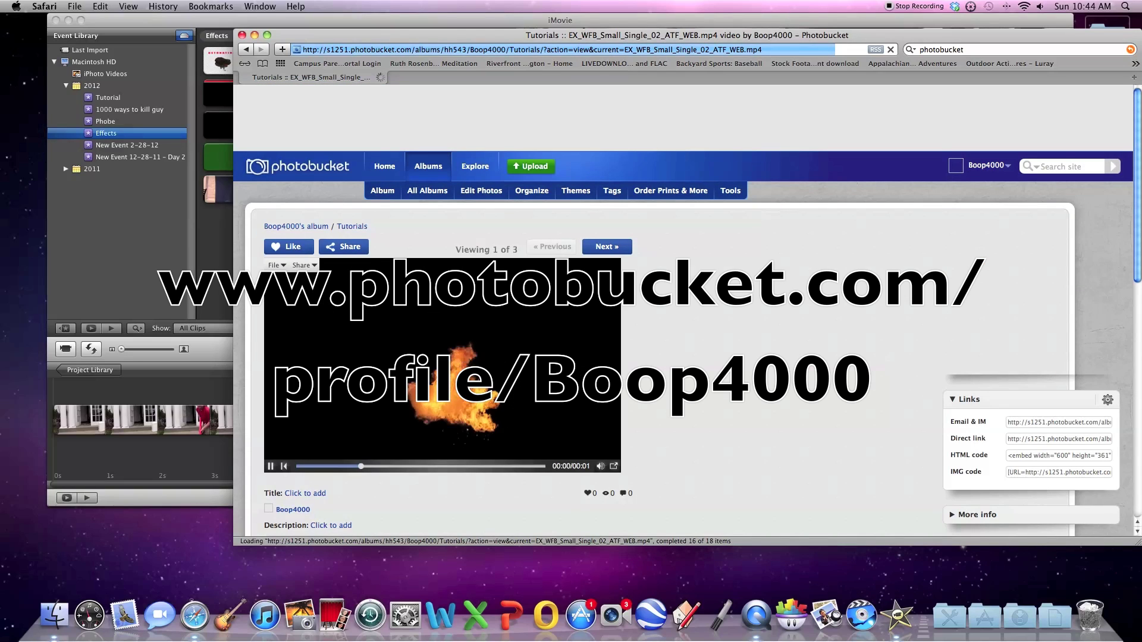
left_click(277, 266)
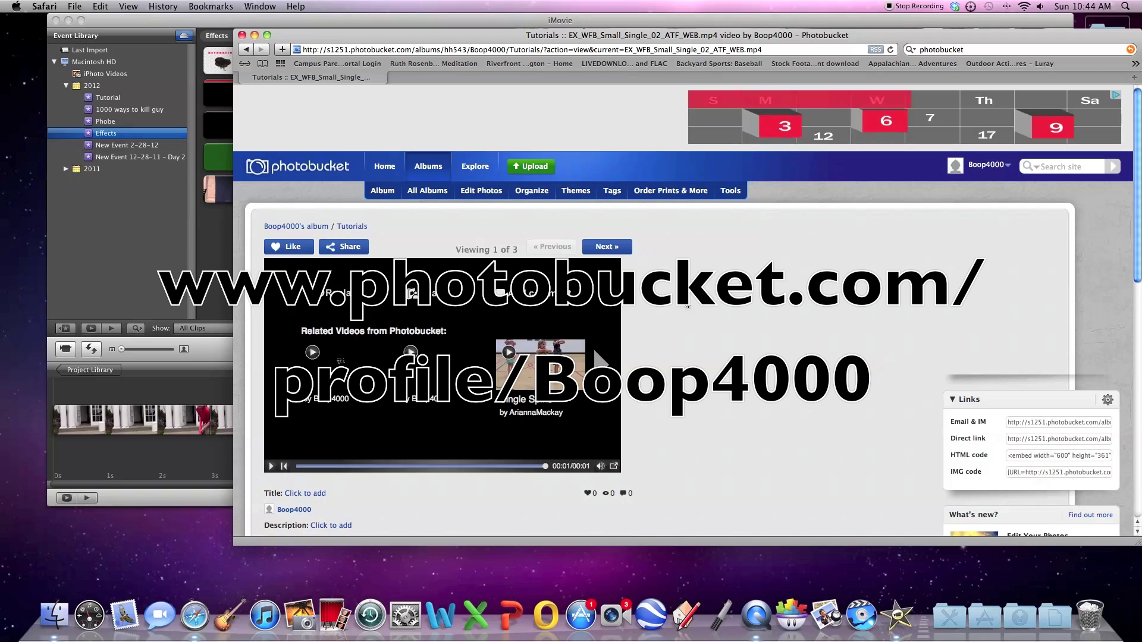
left_click(242, 36)
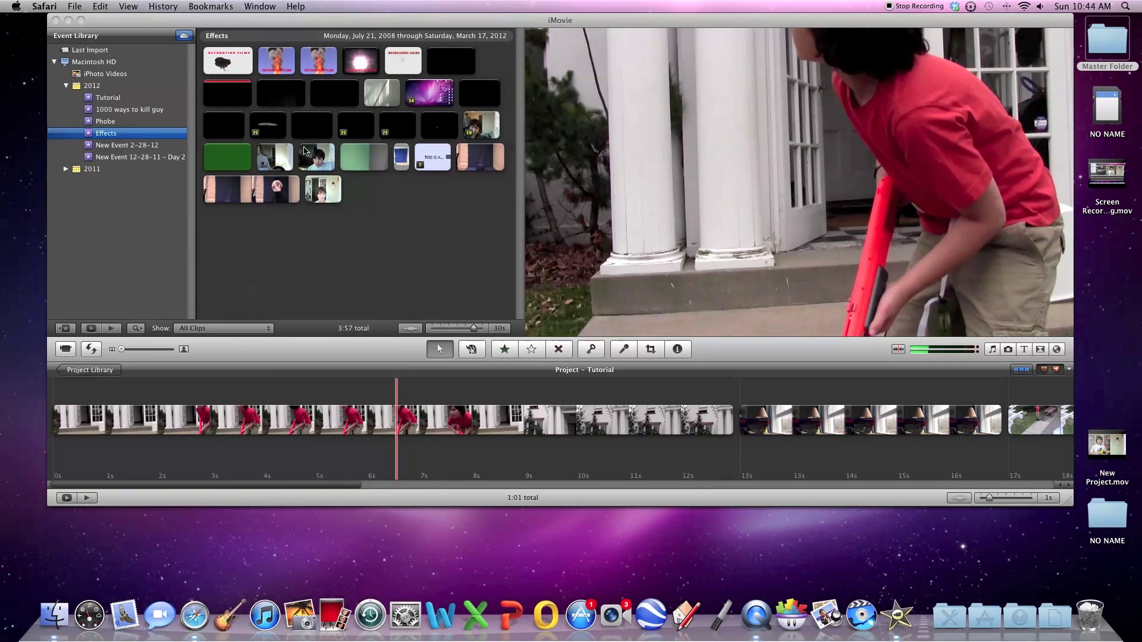
Select a 0.6-second range of the first-row black effect clip and drop it onto the Nerf gun clip.
left_click(305, 125)
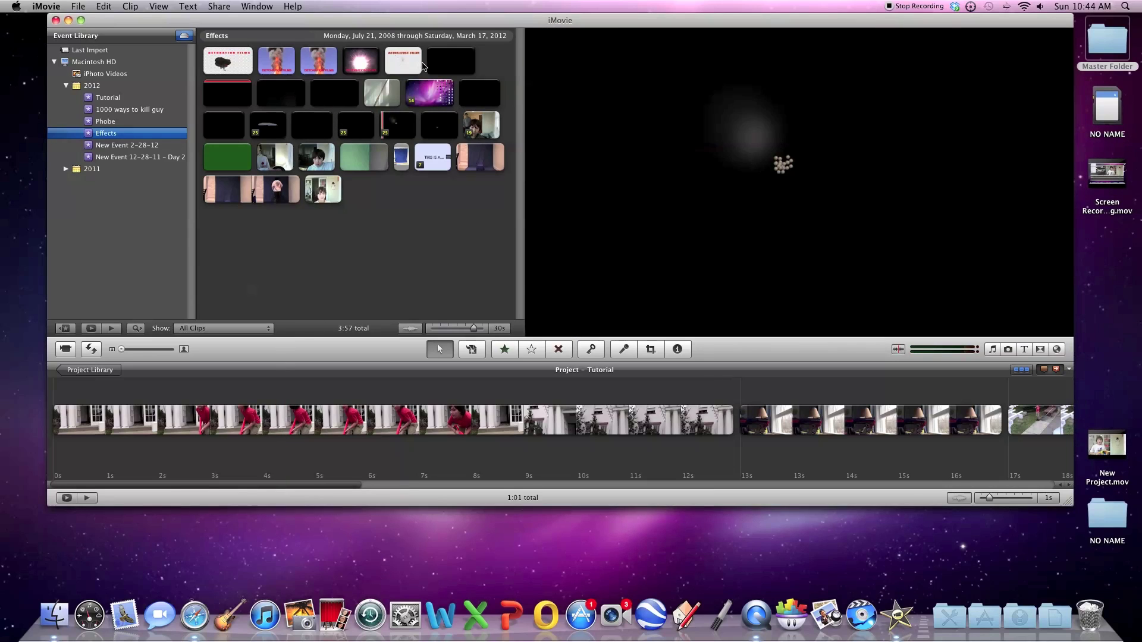
left_click(469, 95)
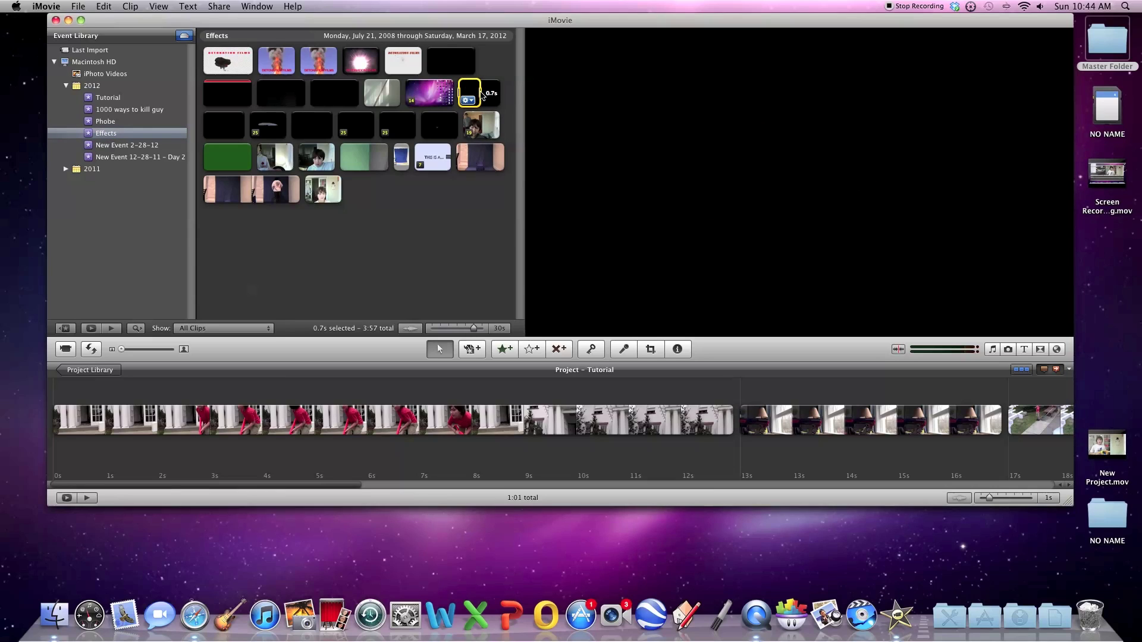
left_click_drag(485, 94, 482, 94)
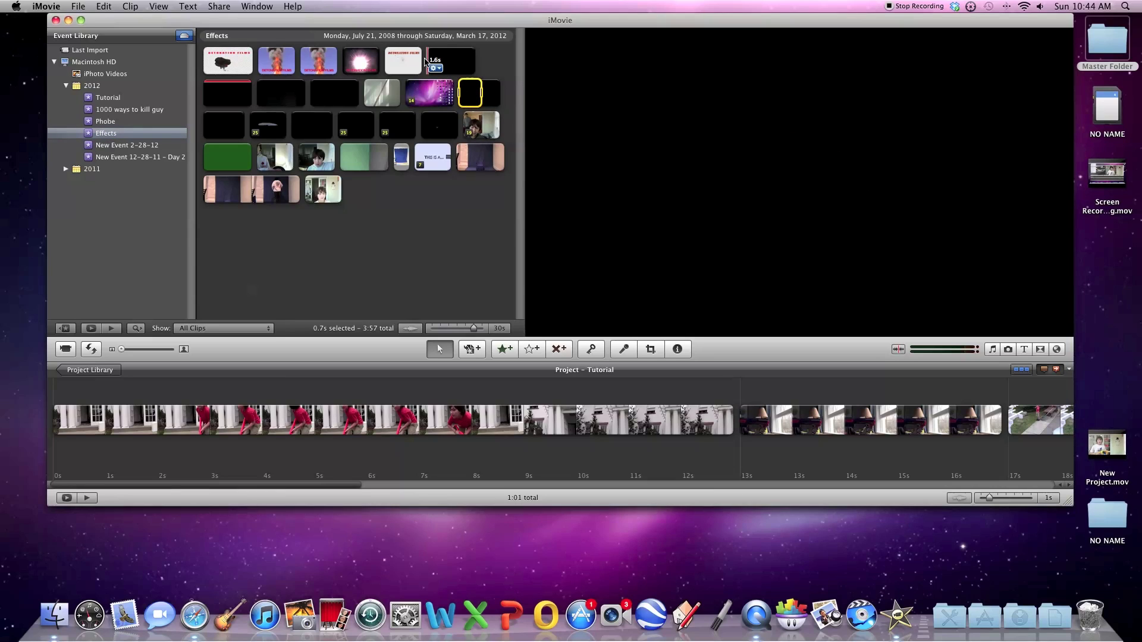
left_click_drag(427, 60, 767, 424)
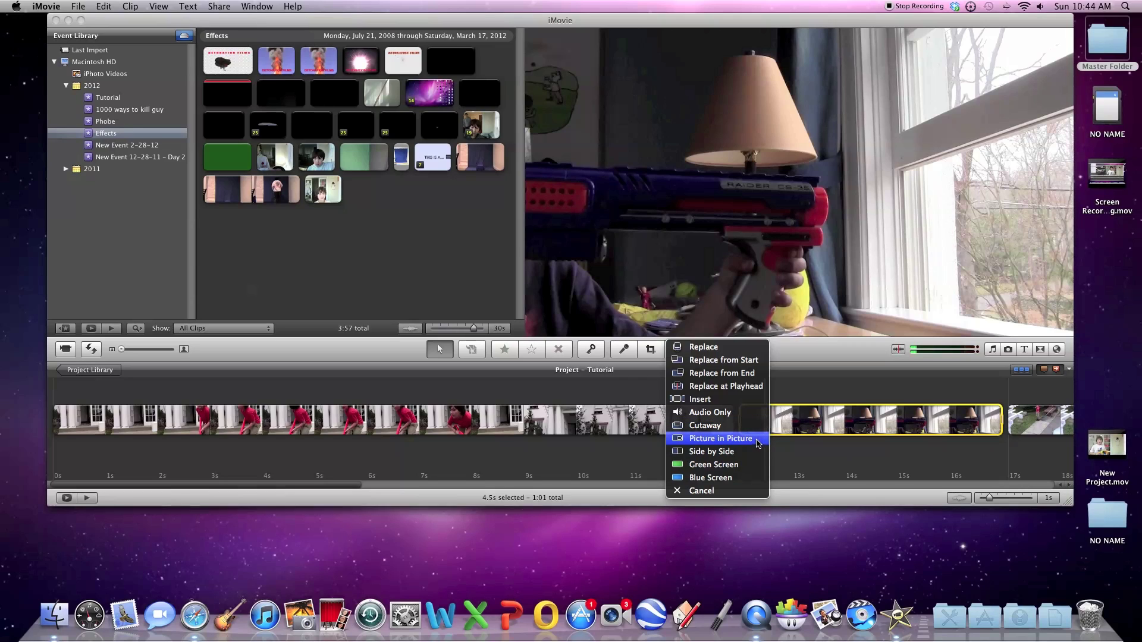
Add the effect clip as picture in picture and move the overlay left and down in the frame.
left_click(753, 439)
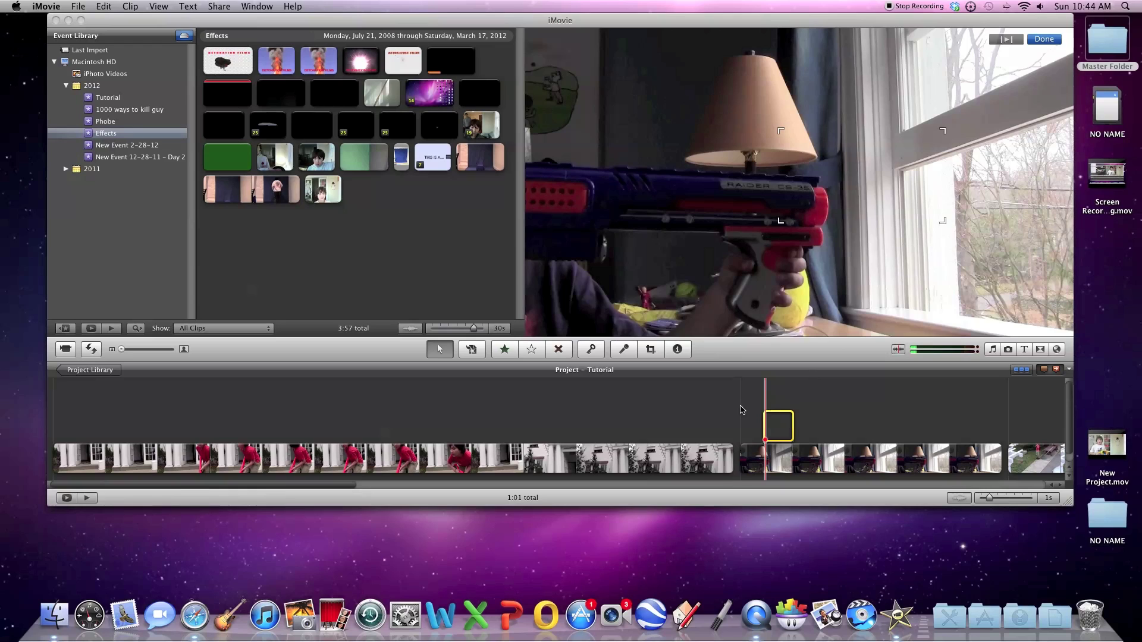
left_click(743, 408)
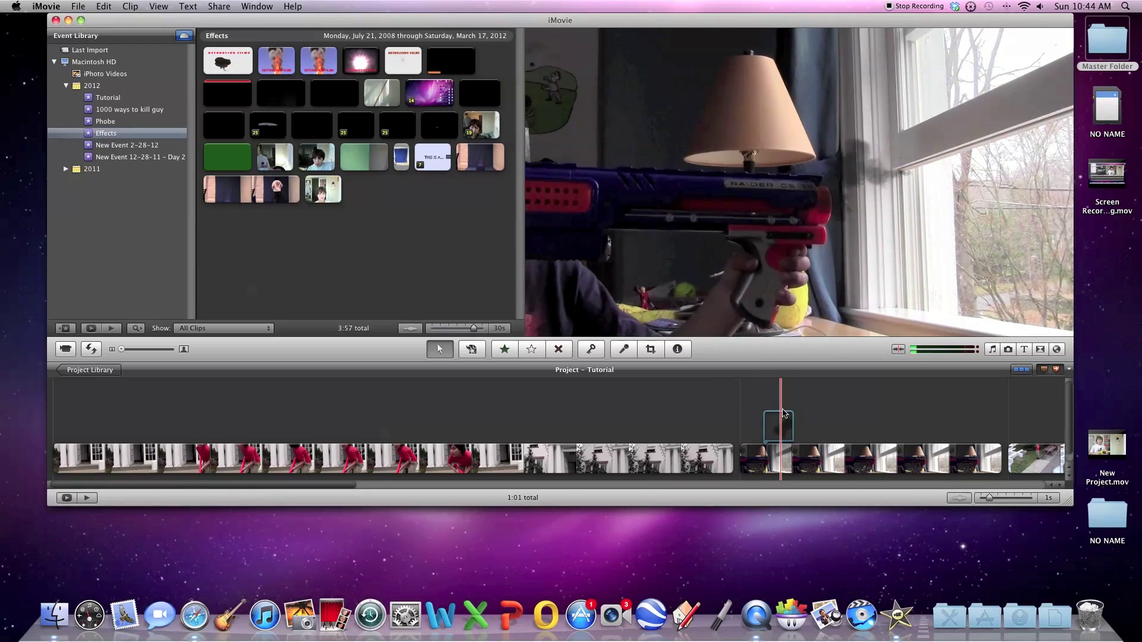
left_click(780, 418)
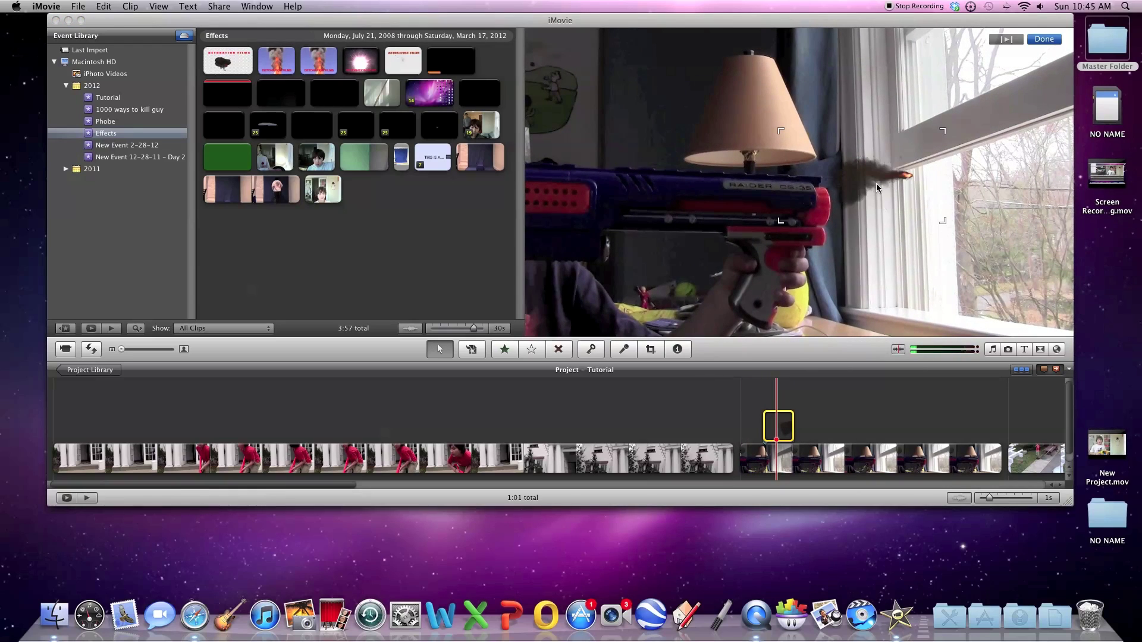
left_click_drag(876, 183, 790, 204)
Apply the Flipped video effect to the overlay clip in its clip settings.
double_click(779, 428)
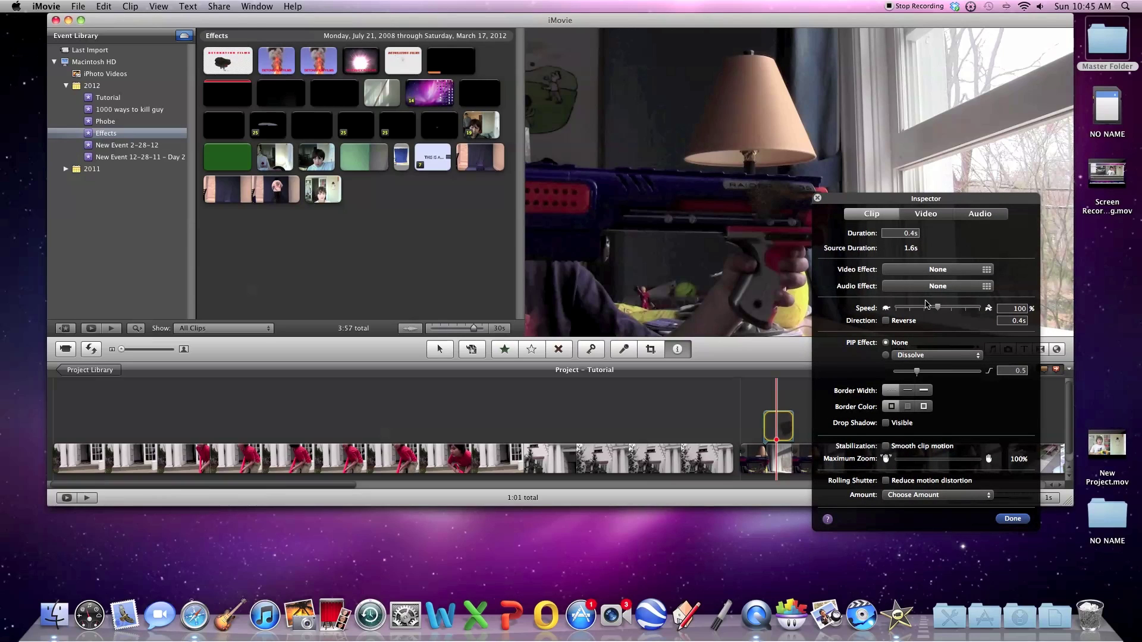
left_click(926, 274)
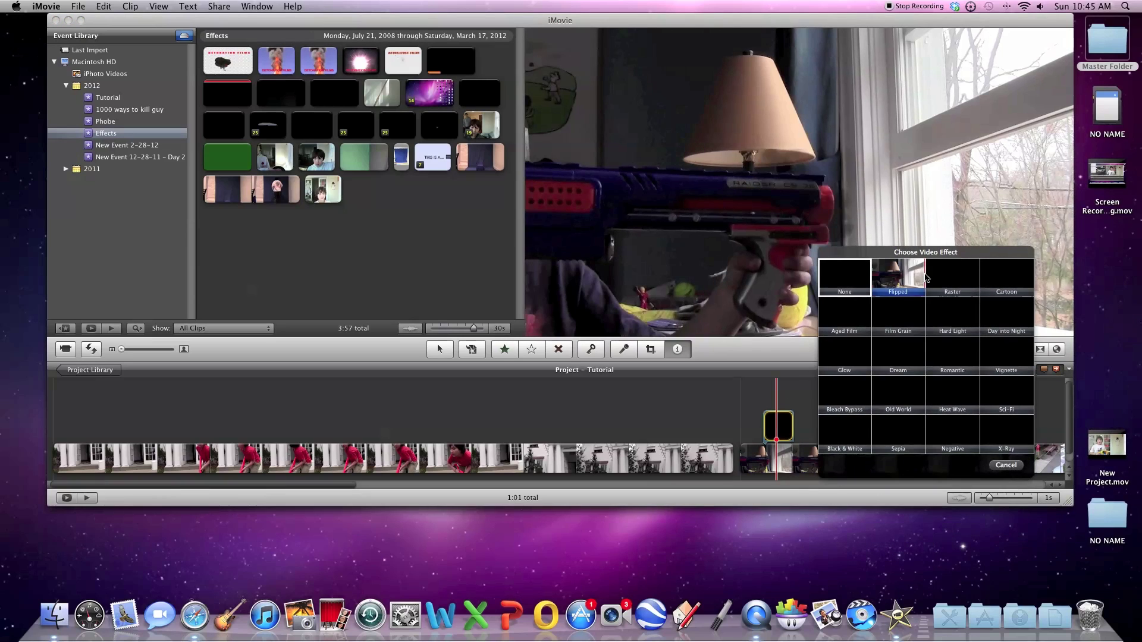
left_click(903, 279)
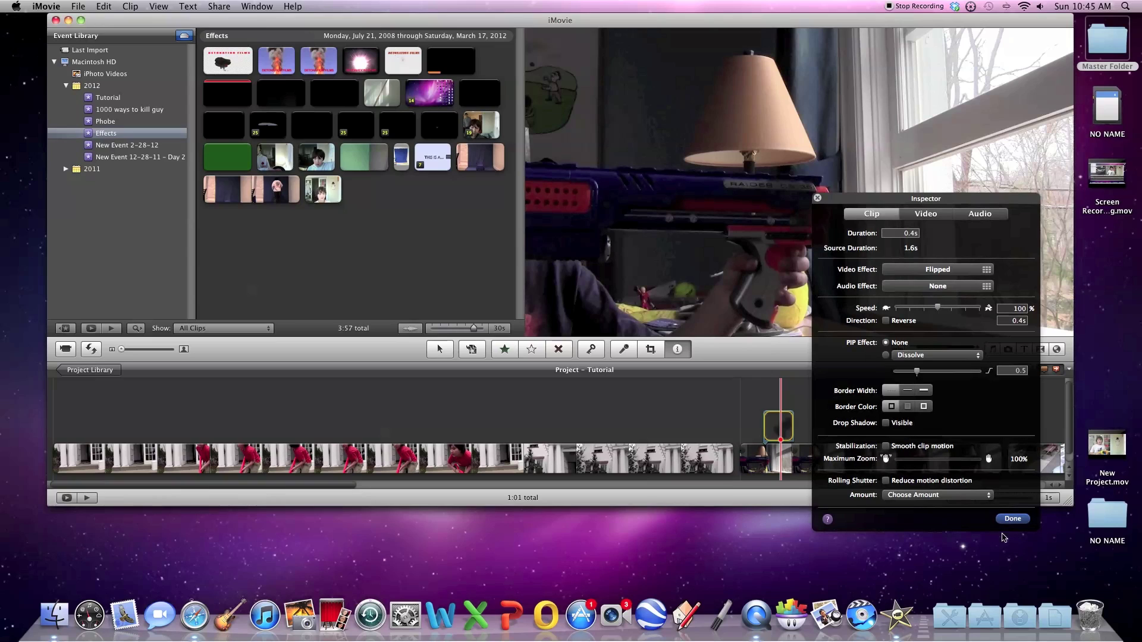
left_click(1013, 519)
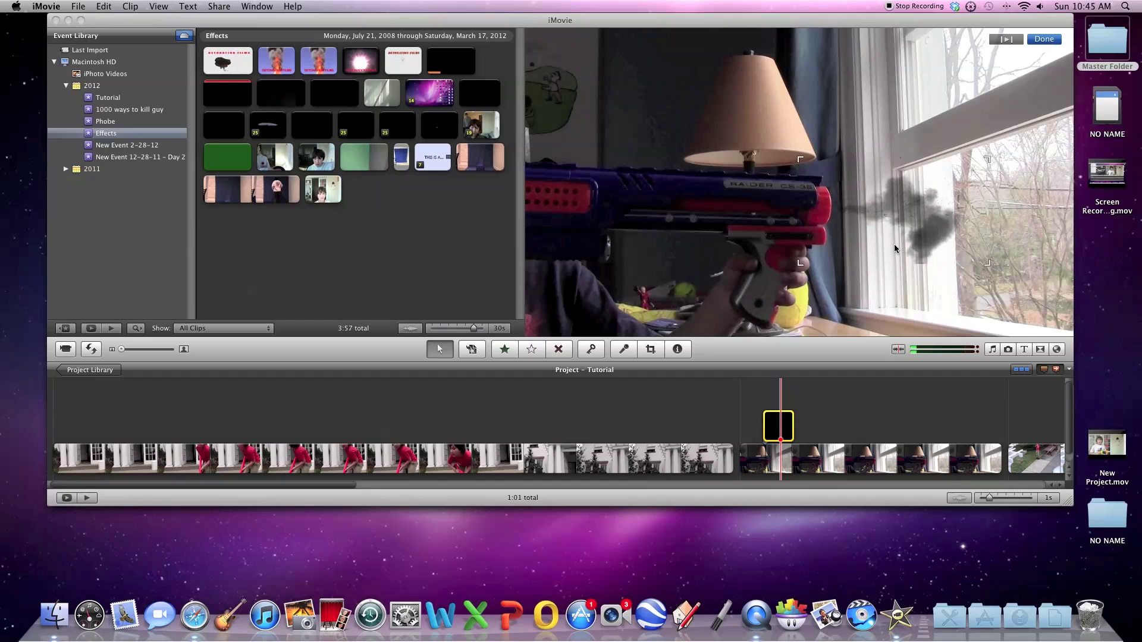
left_click(747, 429)
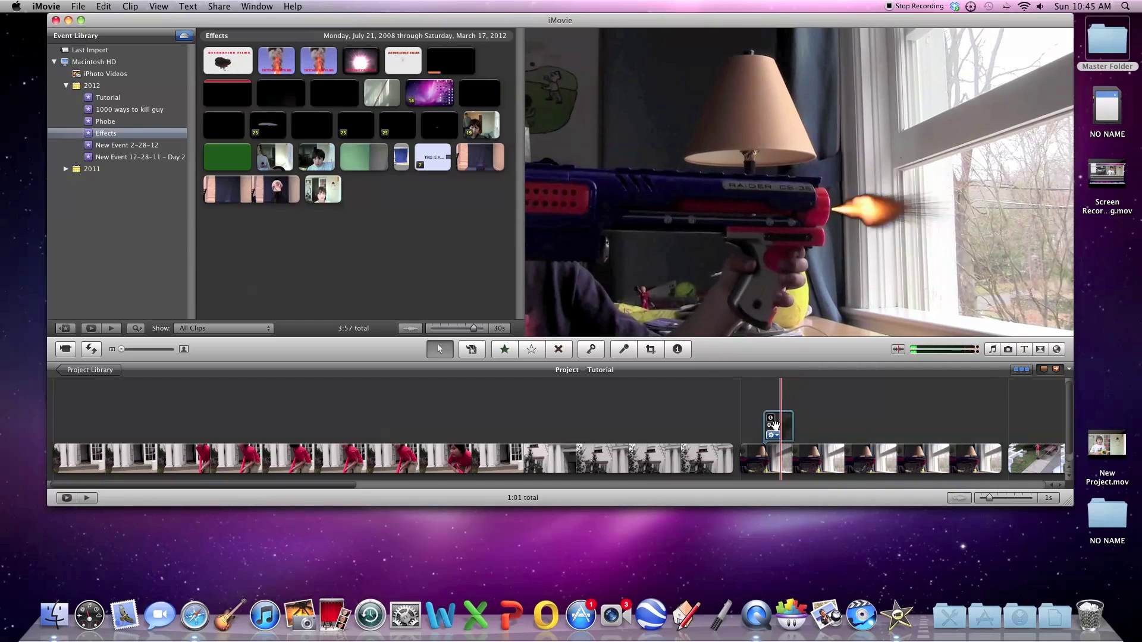
Select a 0.5-second range of another black flash clip and drop it onto the gun clip.
key("c")
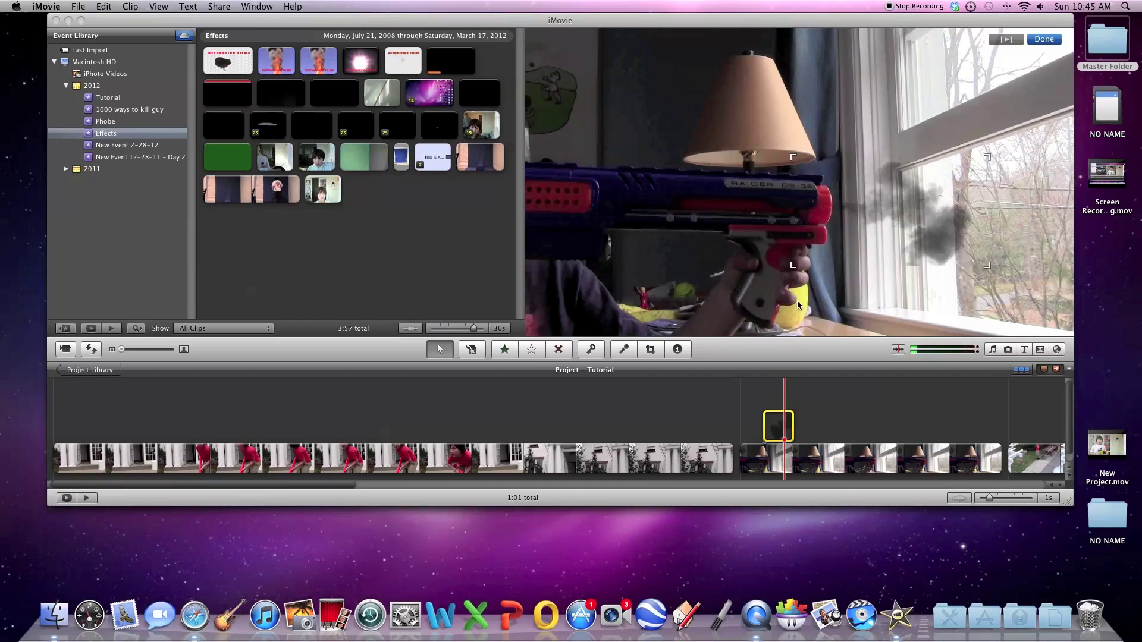
left_click(707, 406)
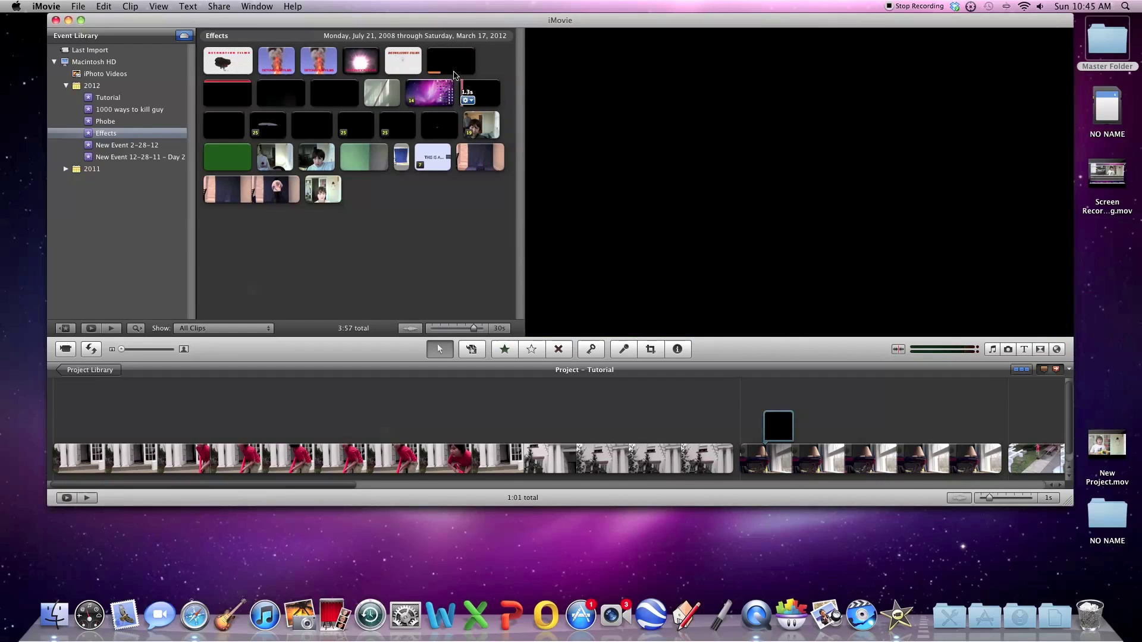
left_click(437, 61)
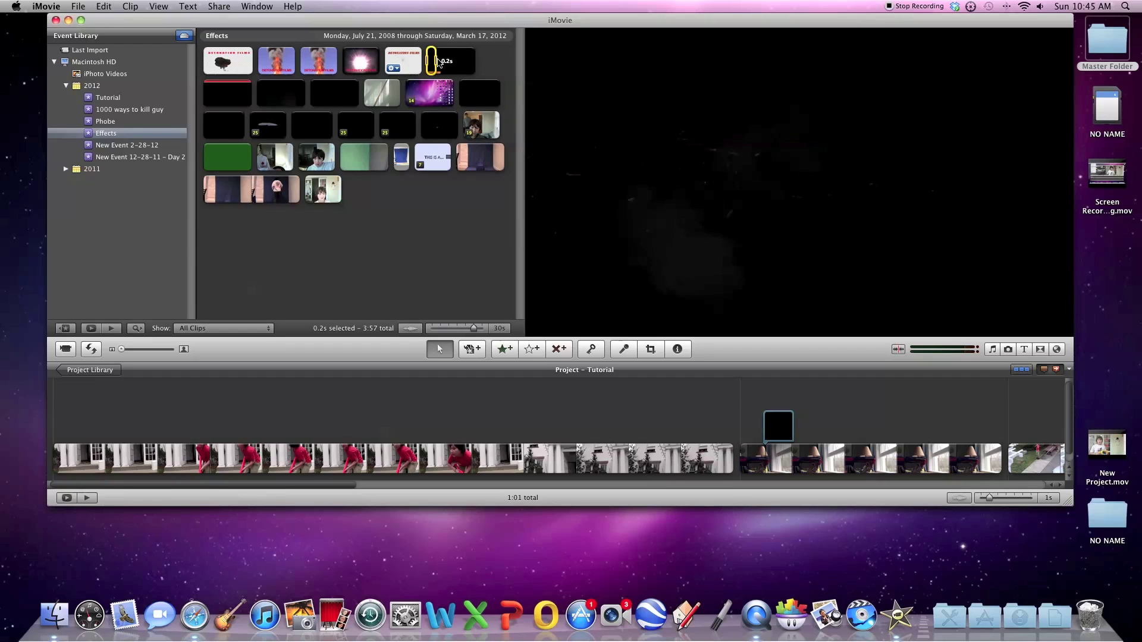
left_click_drag(437, 61, 799, 457)
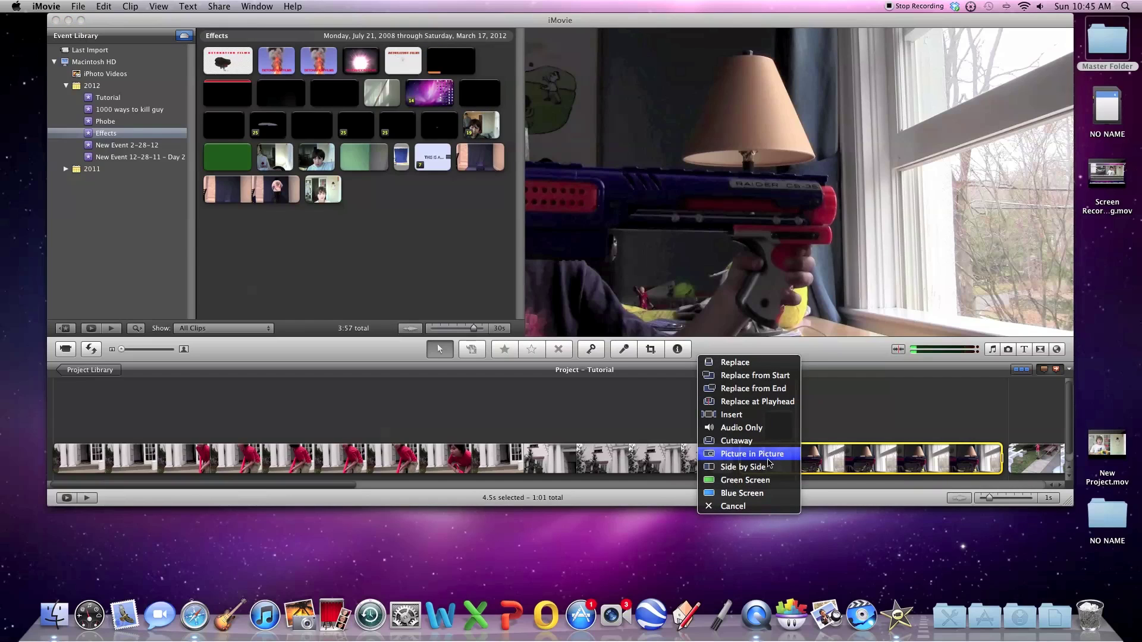
Add the second flash as picture in picture and position its frame over the gun barrel.
left_click(752, 454)
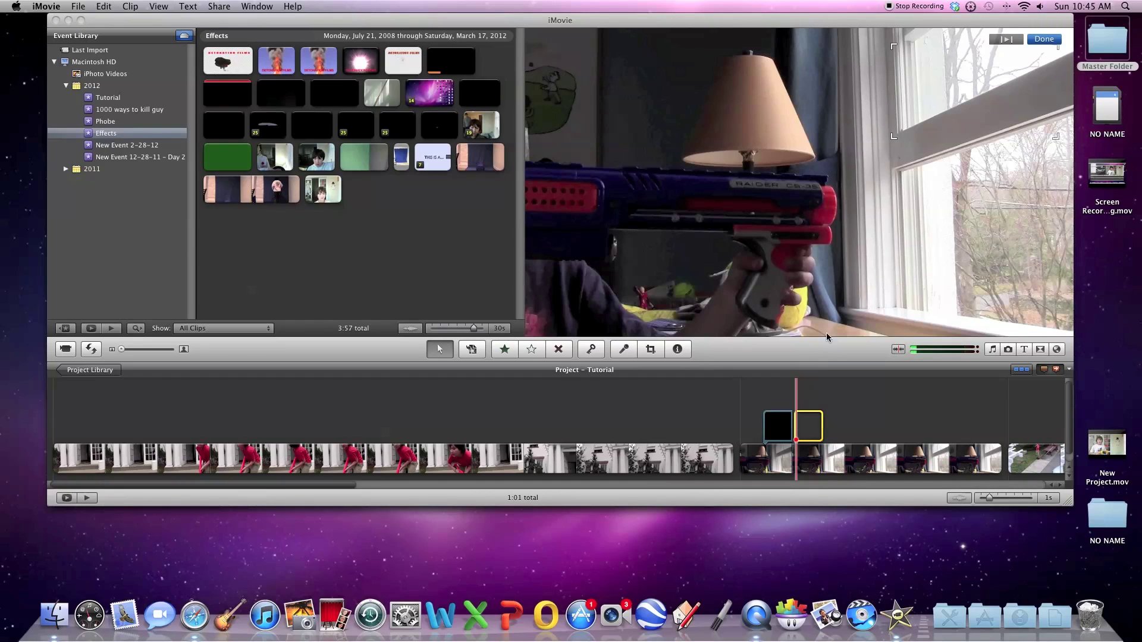
left_click_drag(912, 141, 878, 262)
left_click(809, 432)
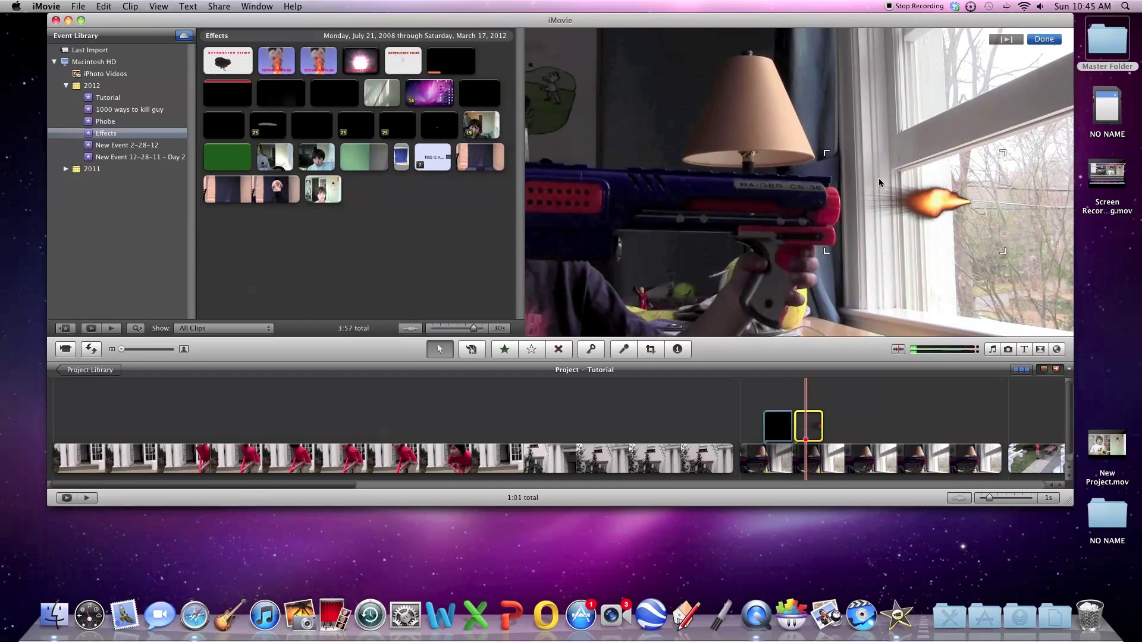
left_click_drag(840, 199, 838, 222)
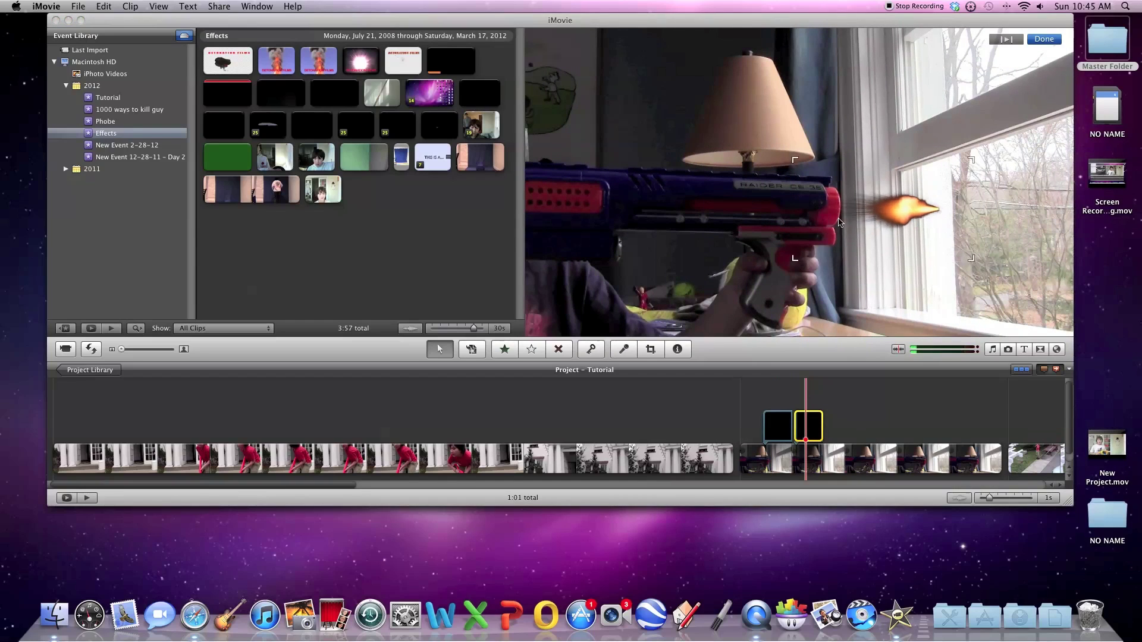
Give the second flash overlay the Flipped video effect and confirm its clip settings.
double_click(812, 417)
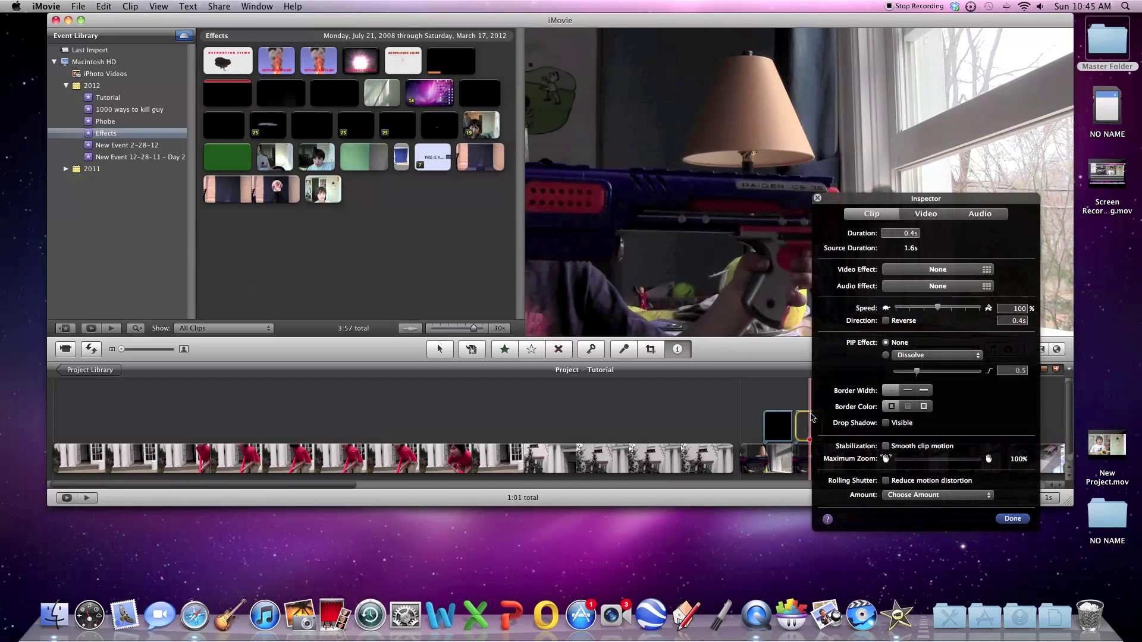
left_click(914, 269)
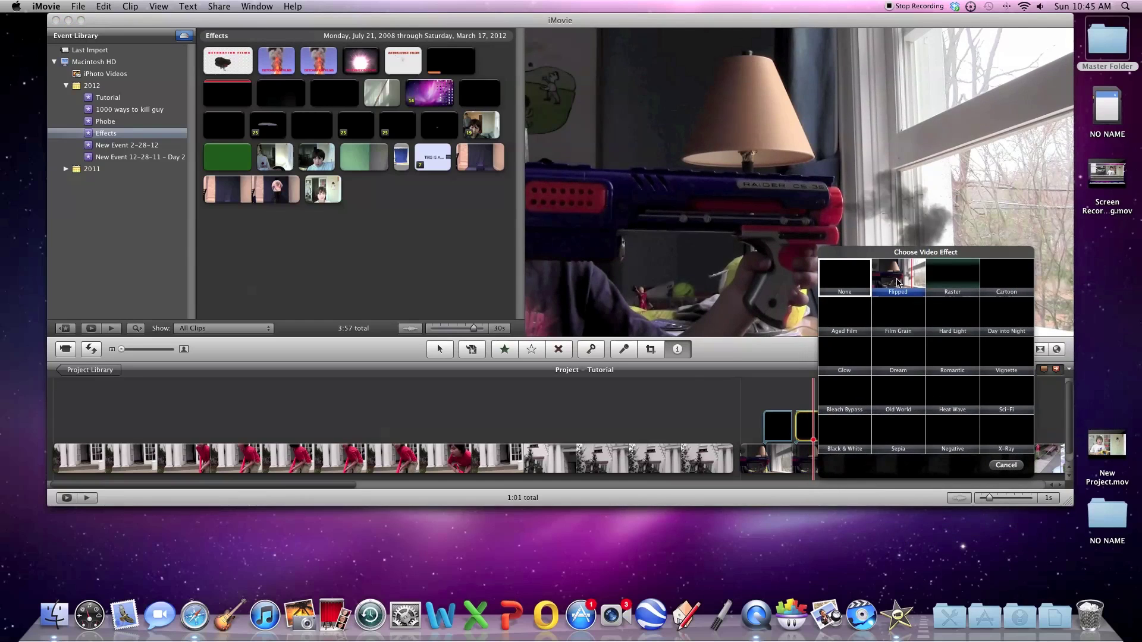
left_click(846, 270)
left_click(1012, 519)
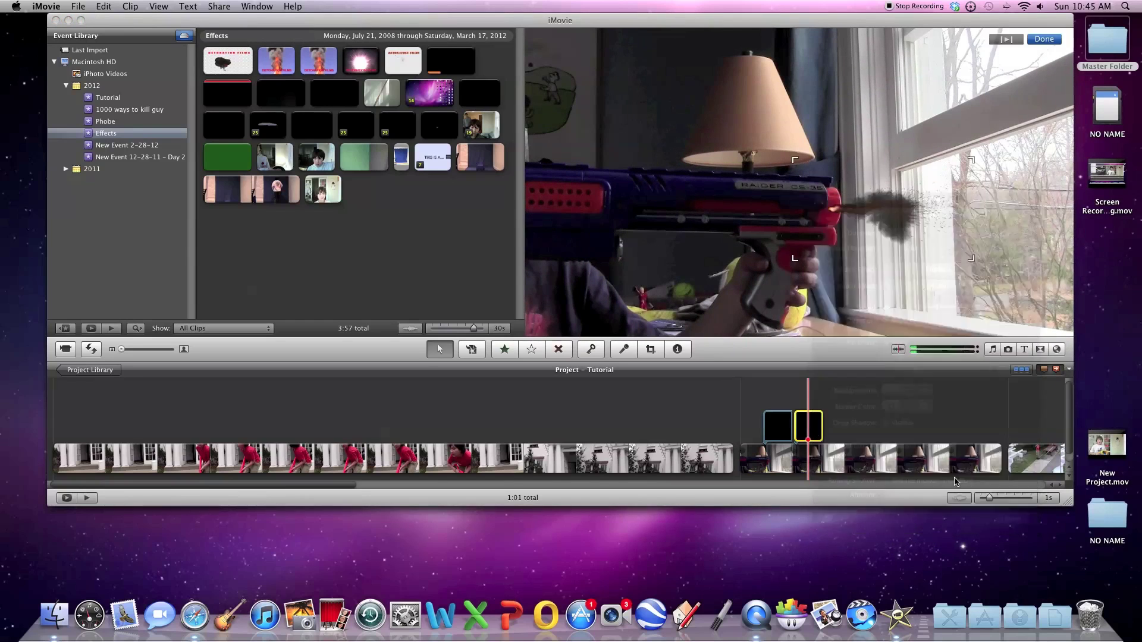
left_click(800, 407)
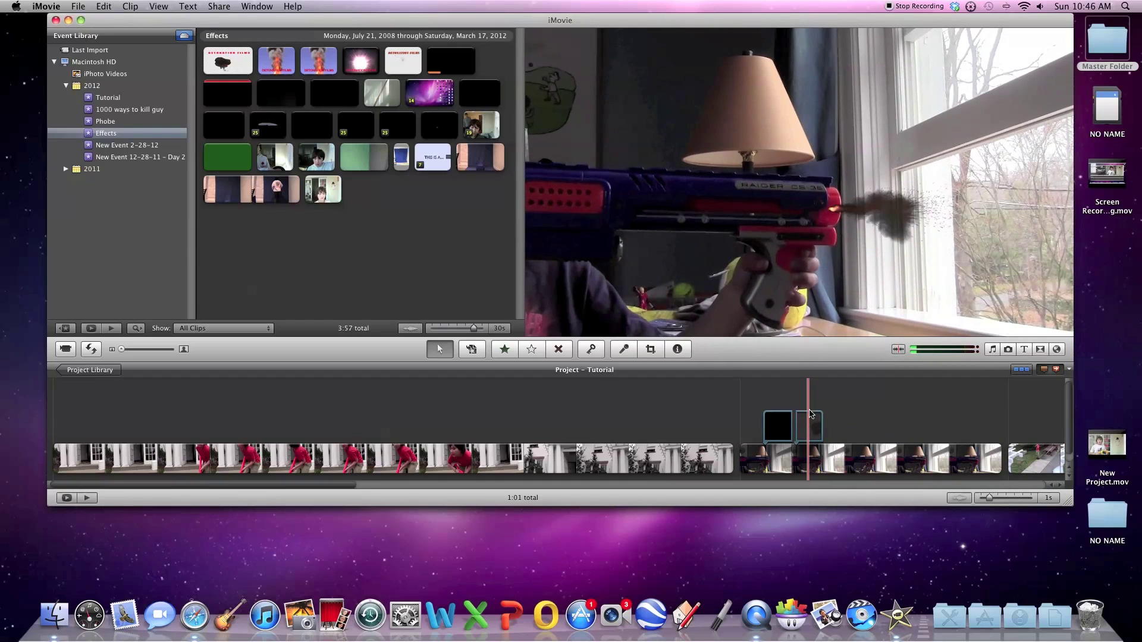
left_click(808, 415)
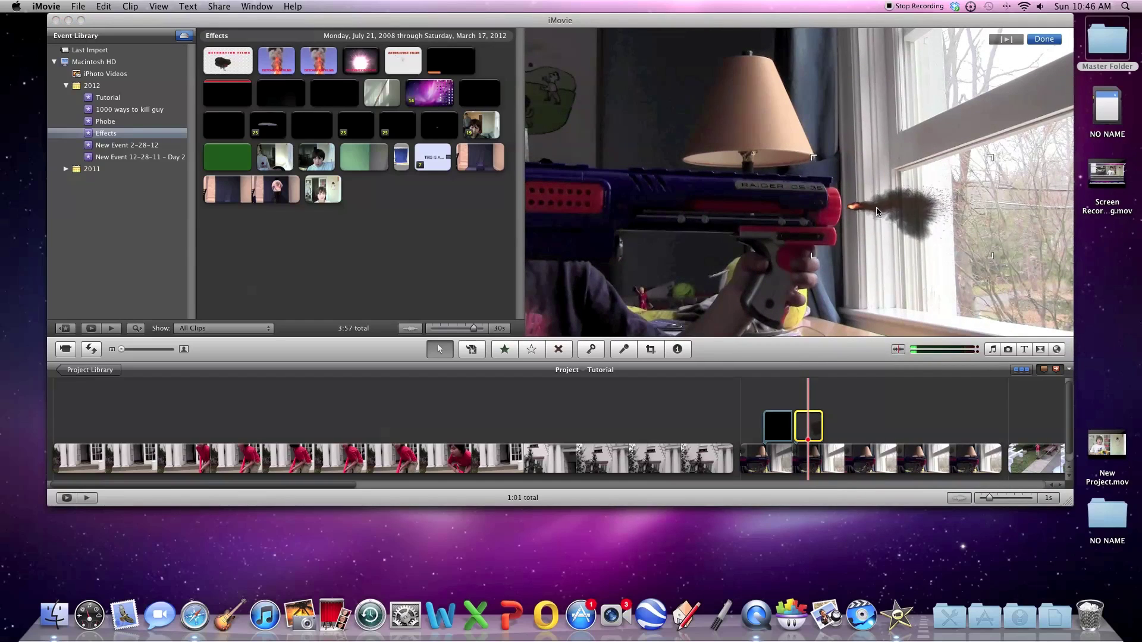
key("i")
left_click(817, 199)
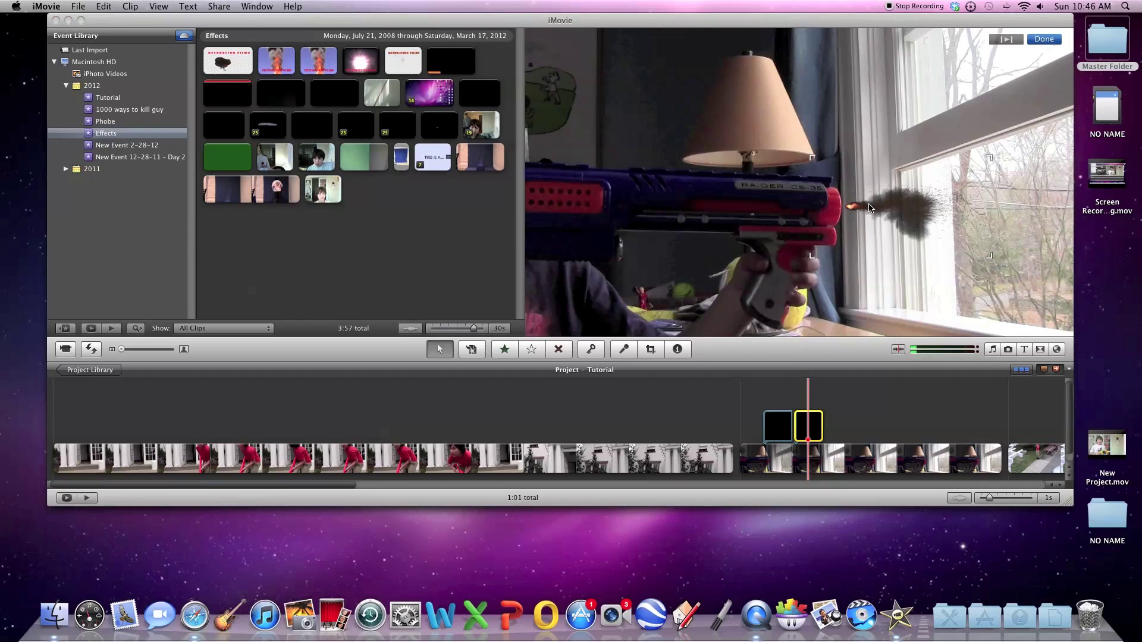
left_click(709, 415)
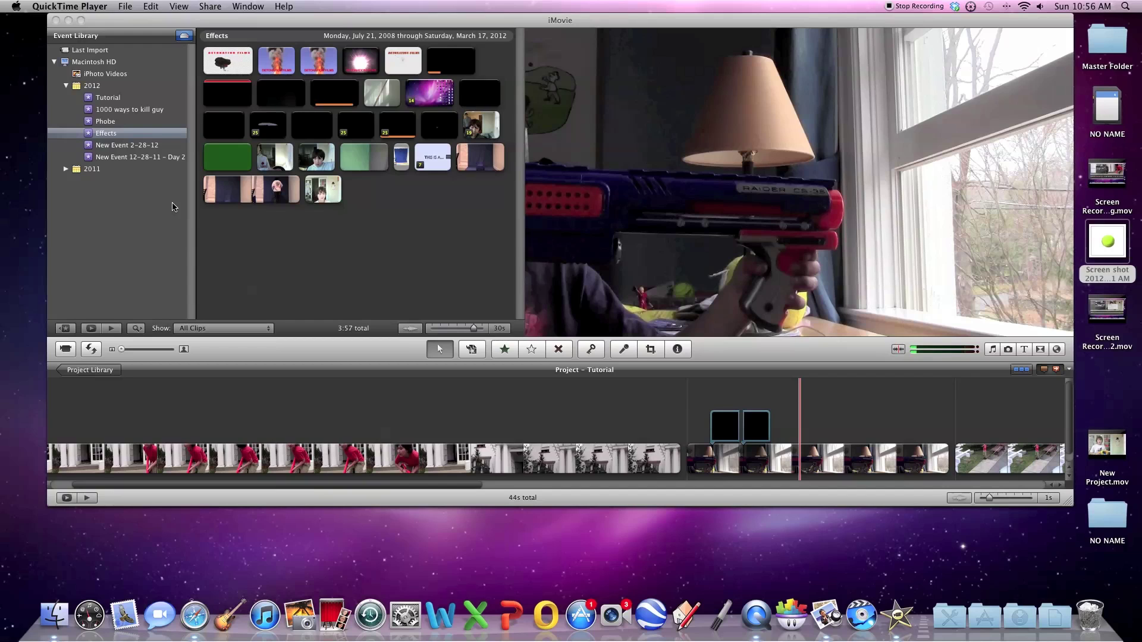
Scroll the 44-second Tutorial timeline through its later clips to the bedroom clip.
left_click(153, 484)
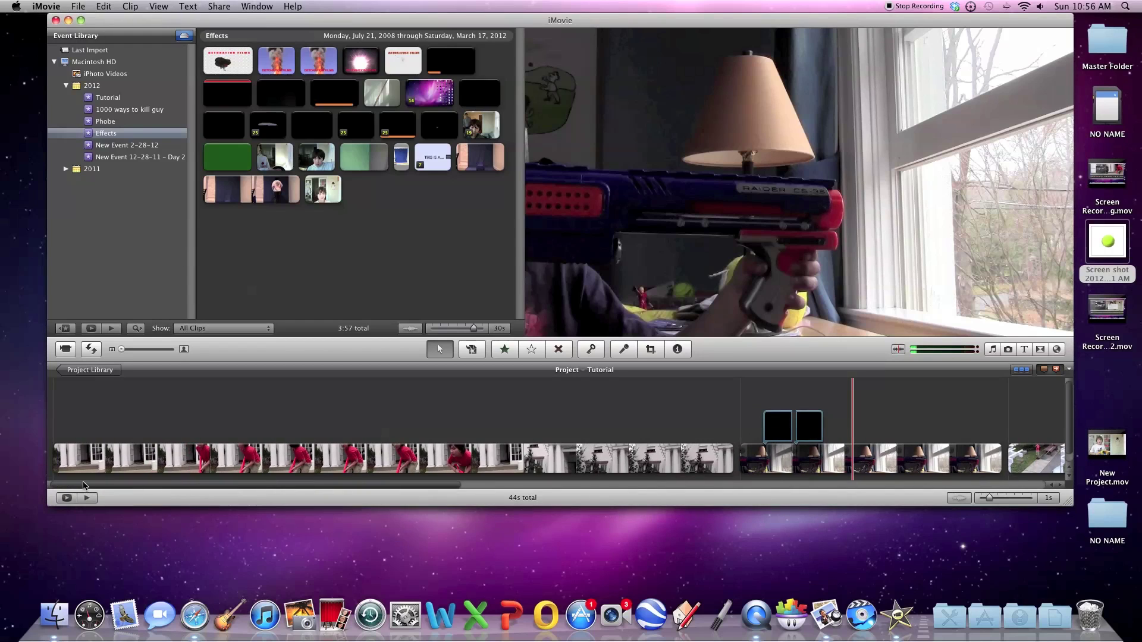
left_click_drag(177, 484, 504, 484)
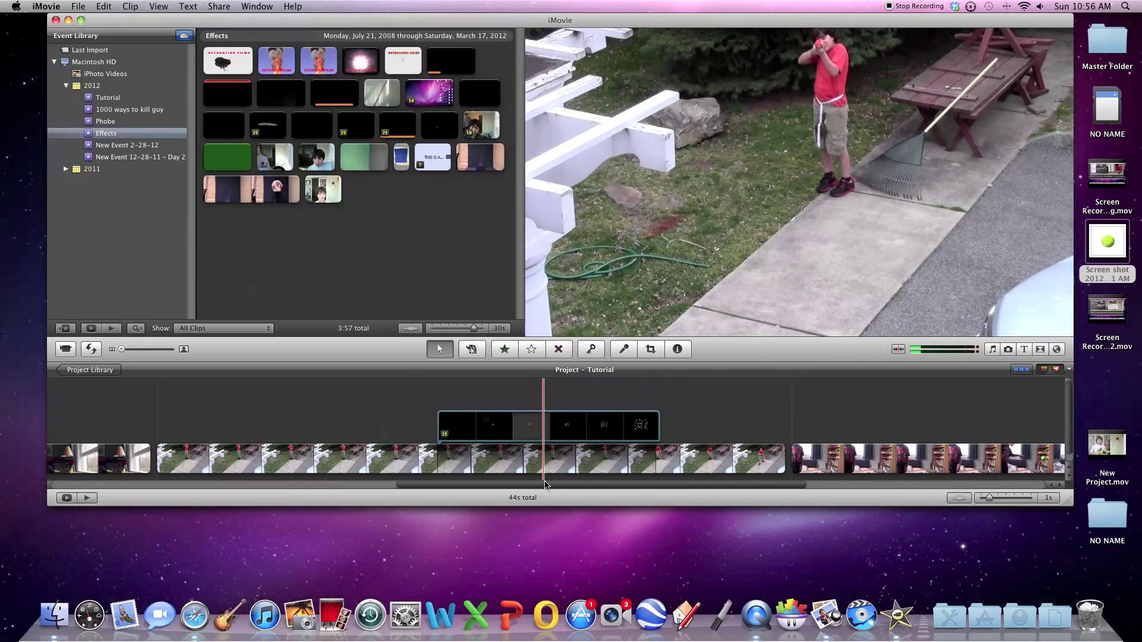
left_click_drag(572, 484, 814, 480)
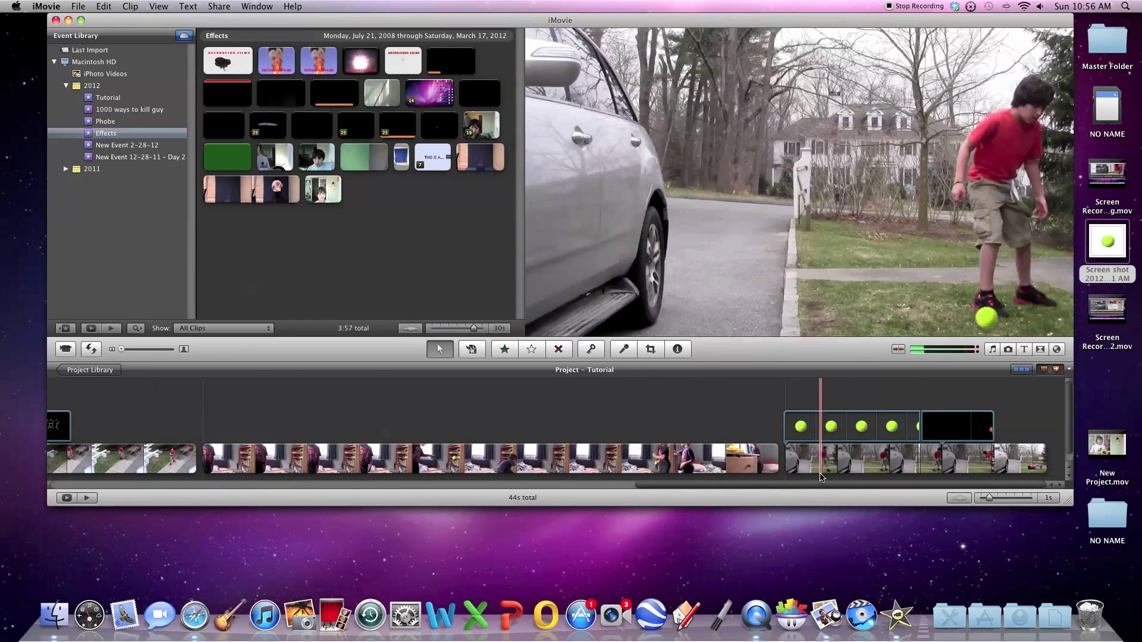
left_click(213, 6)
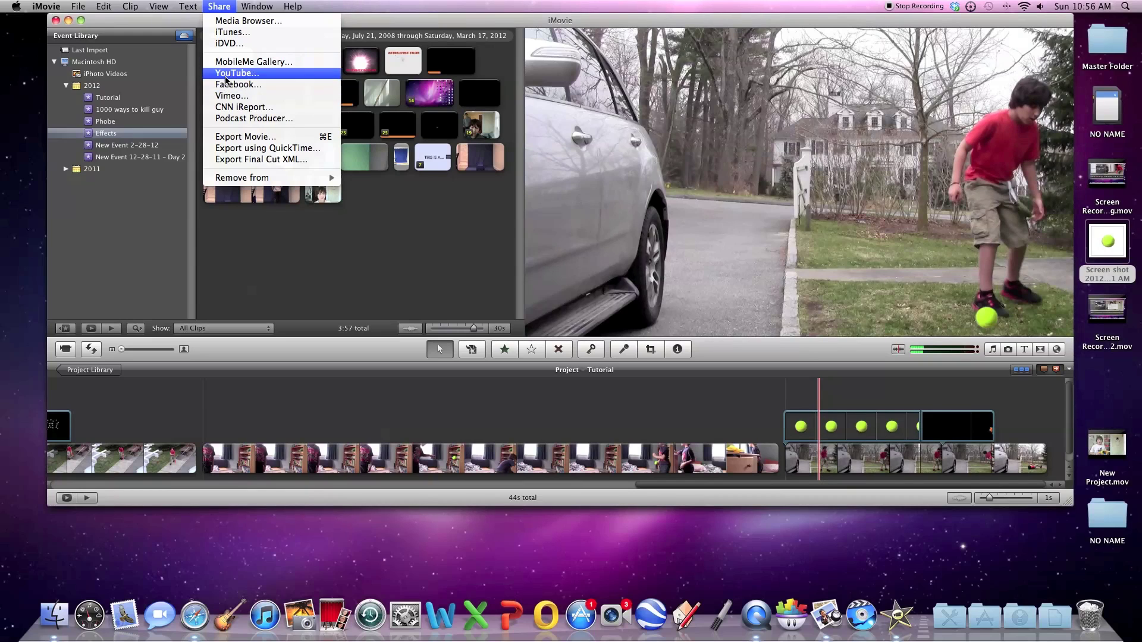
left_click(279, 376)
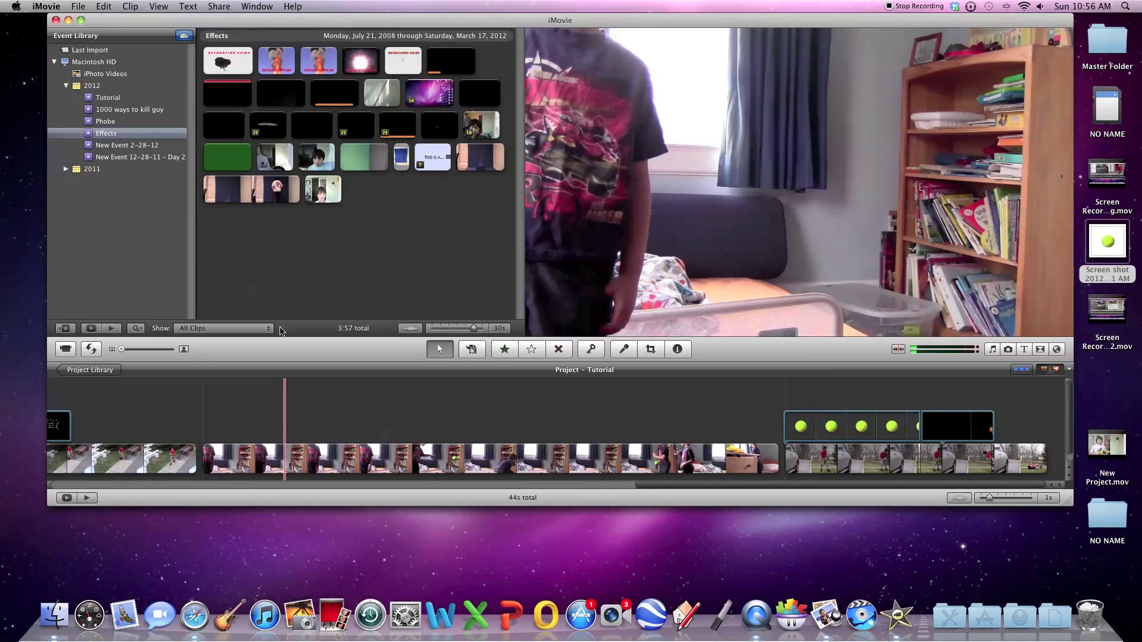